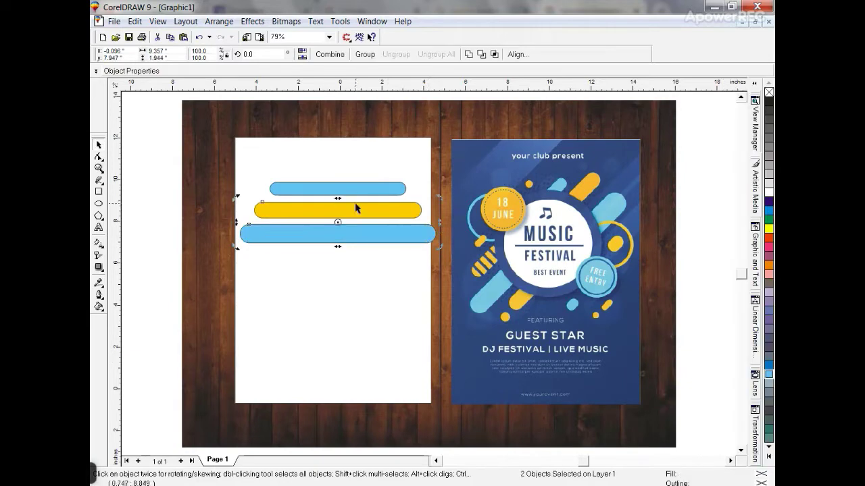
Remove the outlines from the three rounded bars and rotate them together about 41 degrees into a rising diagonal
right_click(769, 93)
click(382, 237)
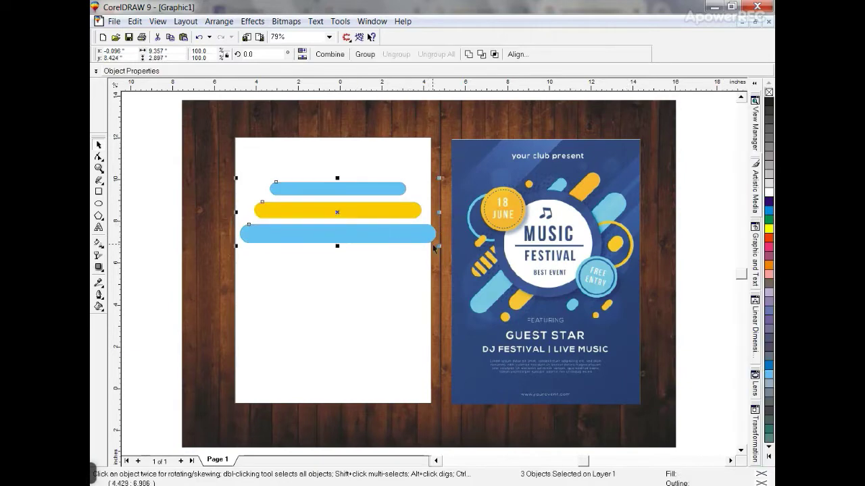
drag(448, 250, 395, 228)
Fill the white poster rectangle with a custom dark blue of C 96, M 73, Y 9, K 0
click(388, 283)
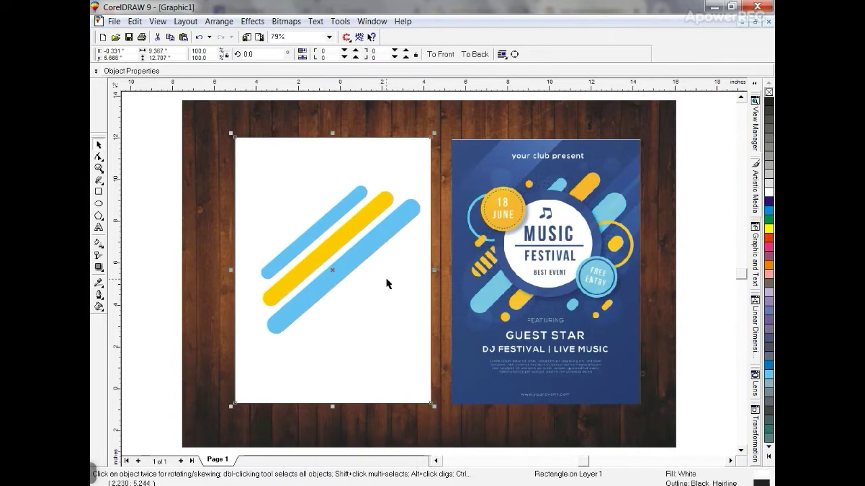
click(768, 363)
click(98, 306)
click(117, 313)
drag(432, 170, 217, 89)
click(195, 214)
click(222, 202)
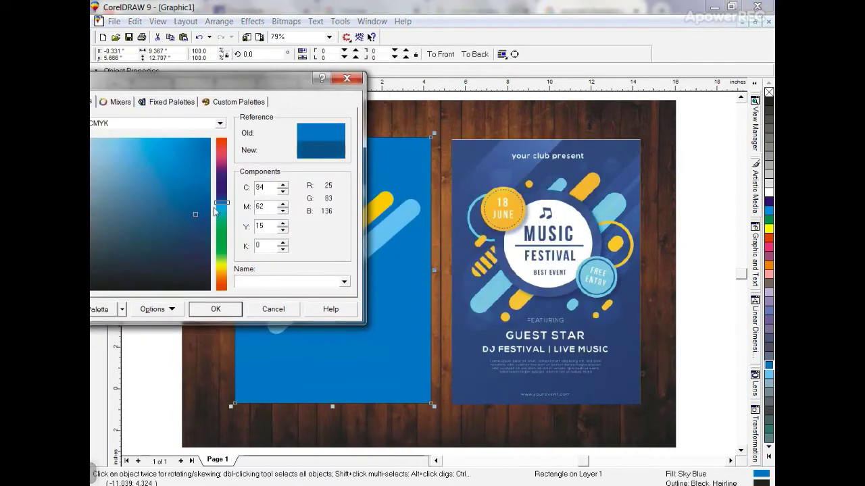
click(222, 309)
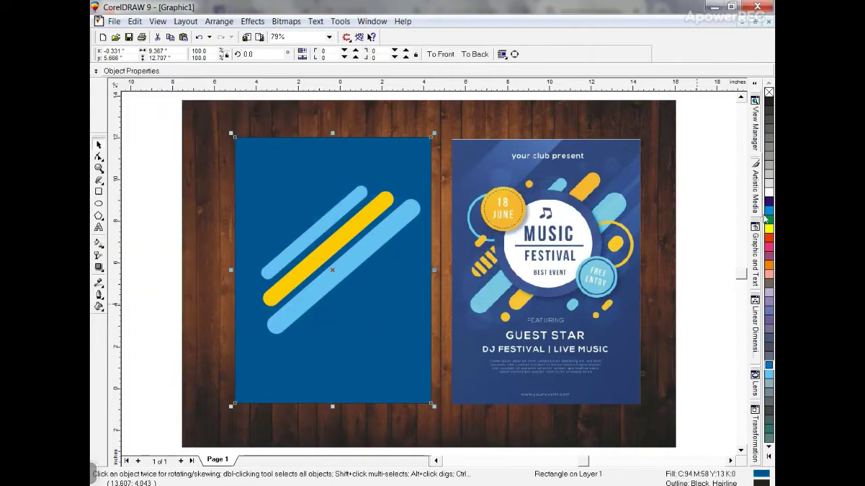
click(696, 209)
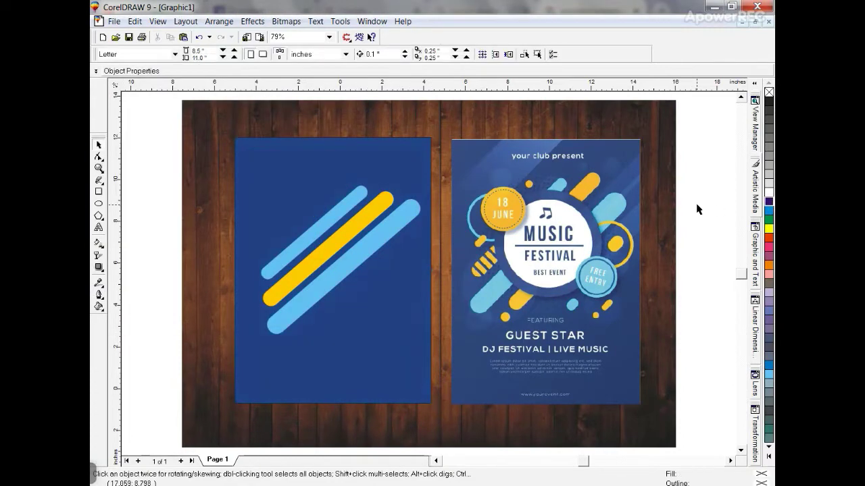
Draw a circle about 5.73 inches wide over the bars and add a smaller concentric copy filled white
click(99, 204)
drag(270, 187, 398, 314)
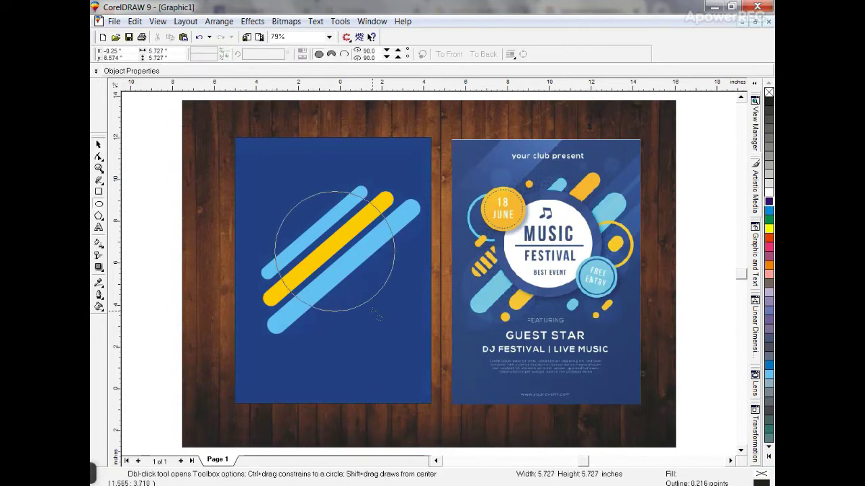
click(99, 144)
drag(394, 193, 383, 205)
click(769, 192)
click(377, 209)
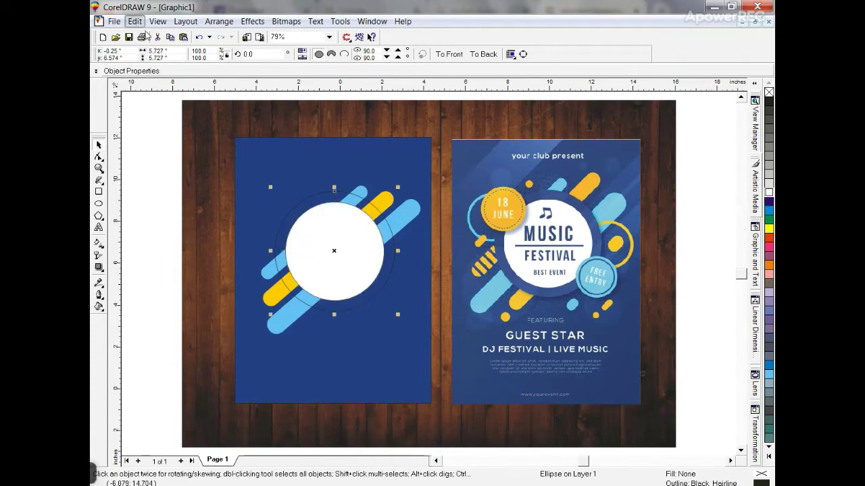
Copy the poster background's fill onto the outer circle and adjust it to a darker navy blue
click(135, 21)
click(162, 200)
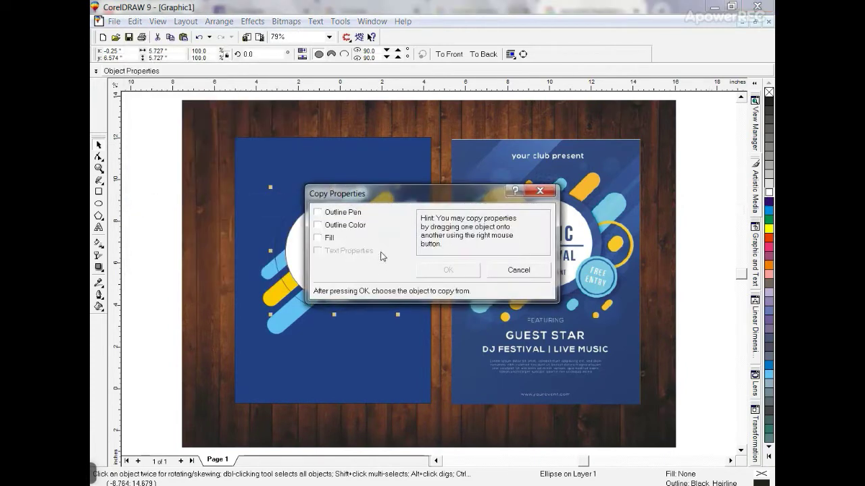
click(427, 276)
click(390, 157)
click(99, 306)
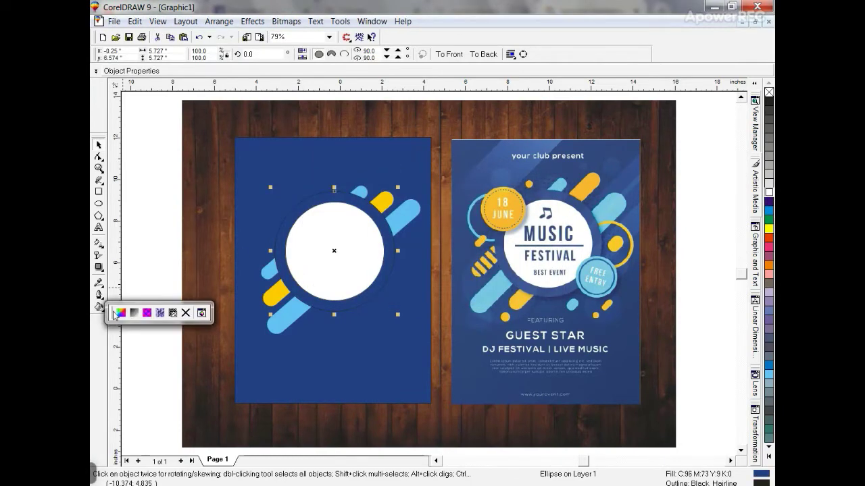
click(119, 309)
click(215, 309)
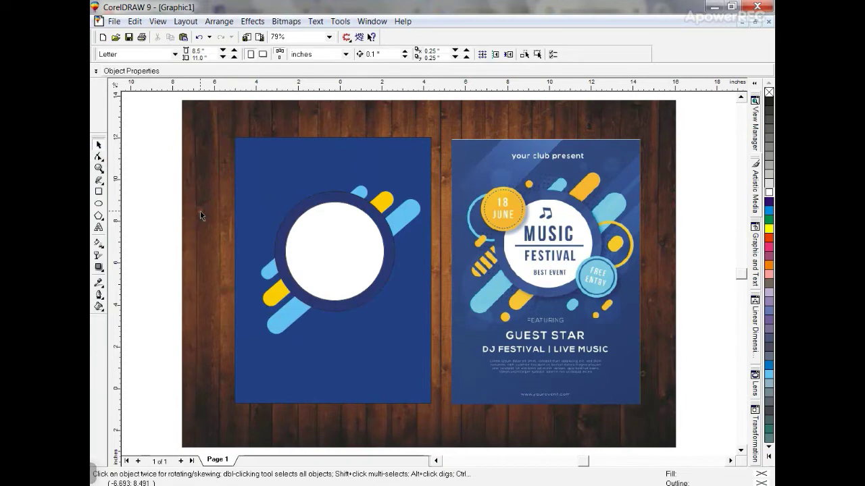
Enlarge and reposition the diagonal bars slightly behind the large circle
click(407, 215)
drag(426, 183, 435, 176)
drag(418, 205, 422, 208)
key(Escape)
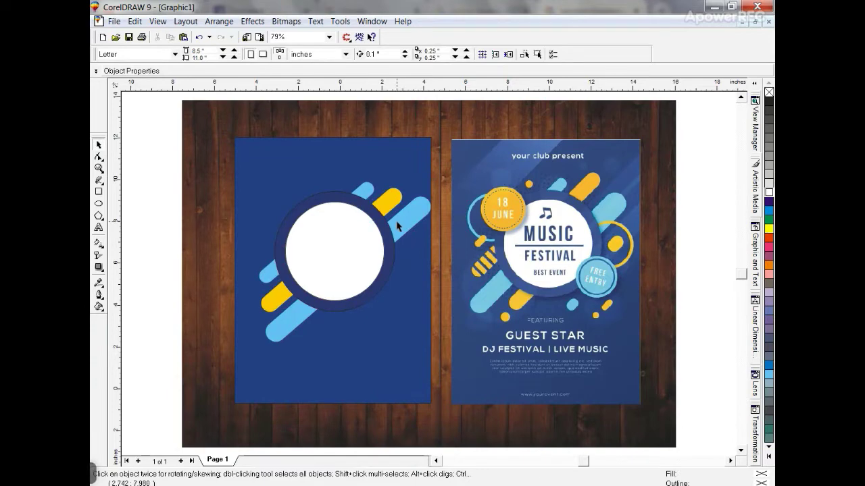
Draw a closed five-point outline about 5.3 by 6.7 inches around the lower-left ends of the diagonal bars
click(98, 182)
click(273, 223)
double_click(334, 291)
double_click(329, 352)
double_click(221, 363)
double_click(255, 238)
click(273, 223)
click(98, 145)
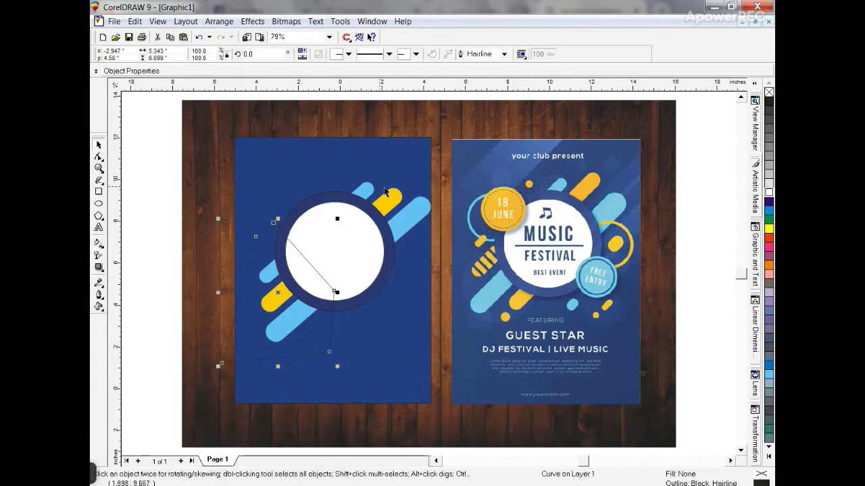
Intersect the outline with each diagonal bar to create separate lower-left end pieces, and delete the outline
shift+click(363, 189)
click(482, 54)
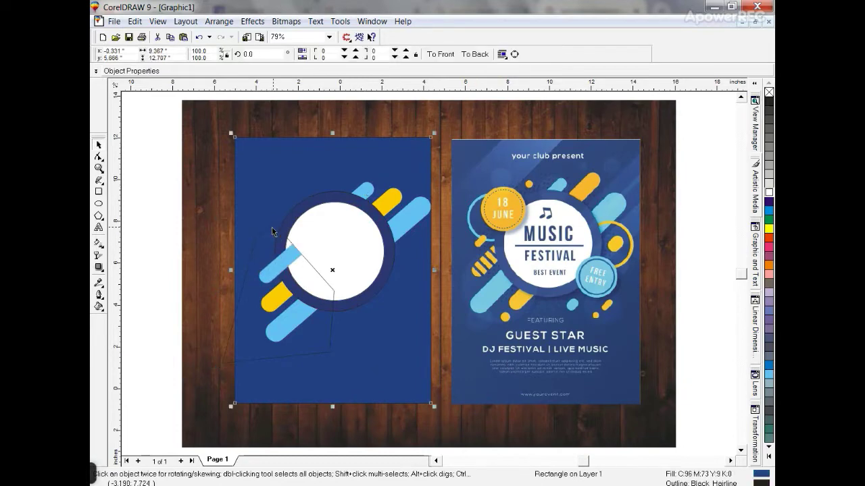
click(495, 56)
click(273, 224)
shift+click(409, 220)
click(494, 55)
click(277, 224)
click(277, 224)
key(Delete)
Copy the upper bars' fills onto the lower-left pieces, making the outer two Deep Yellow and the middle one Ice Blue
click(272, 272)
key(ctrl+shift+a)
key(Return)
click(389, 198)
click(283, 298)
key(ctrl+shift+a)
click(498, 270)
click(355, 188)
key(ctrl+shift+a)
key(Return)
click(385, 210)
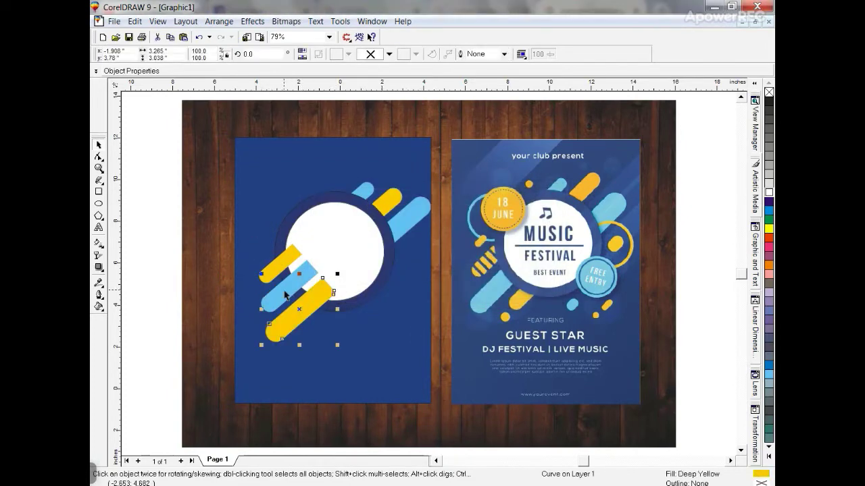
Move the three recoloured lower-left bar pieces behind the large circles
shift+click(285, 293)
shift+click(279, 268)
key(ctrl+Page_Down)
key(ctrl+Page_Down)
key(Escape)
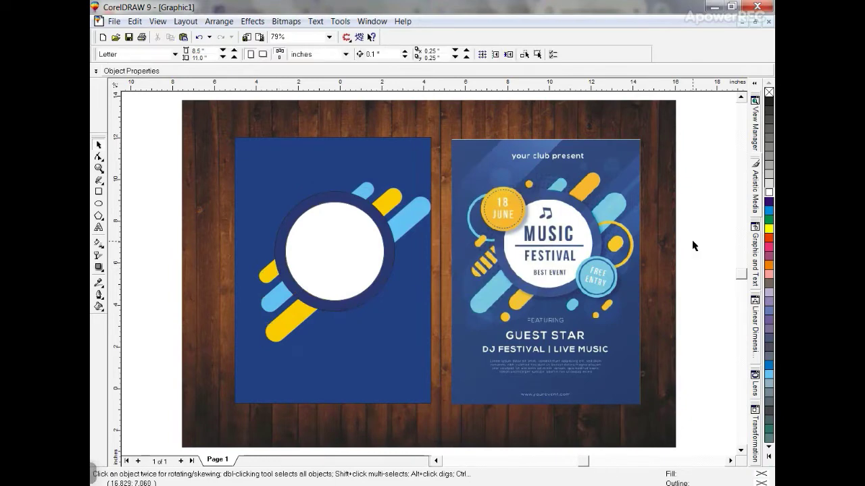
Draw a wide Ice Blue rectangle across the poster's upper part and rotate it about 33 degrees
key(F6)
mouse_move(286, 147)
mouse_down()
mouse_move(515, 194)
mouse_move(486, 139)
mouse_up()
click(769, 378)
click(400, 173)
drag(443, 147, 401, 110)
Fade the Ice Blue band toward its lower-left end with a fountain transparency and remove its outline
click(98, 255)
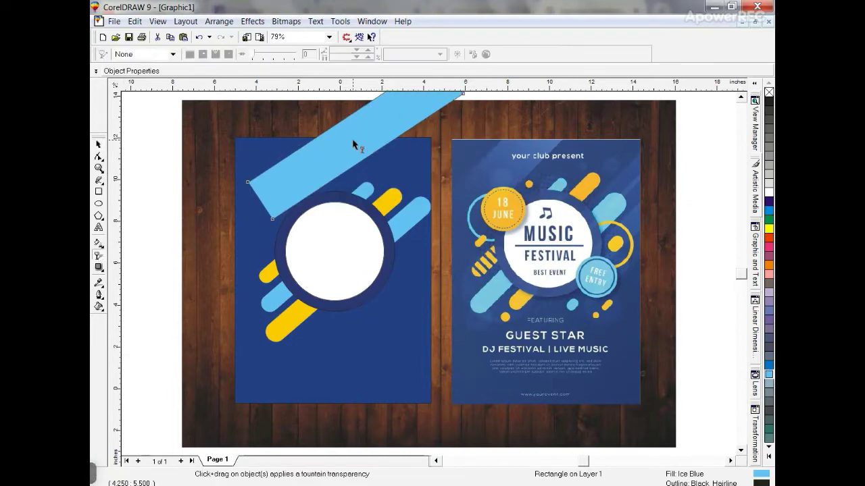
drag(304, 175, 347, 142)
key(space)
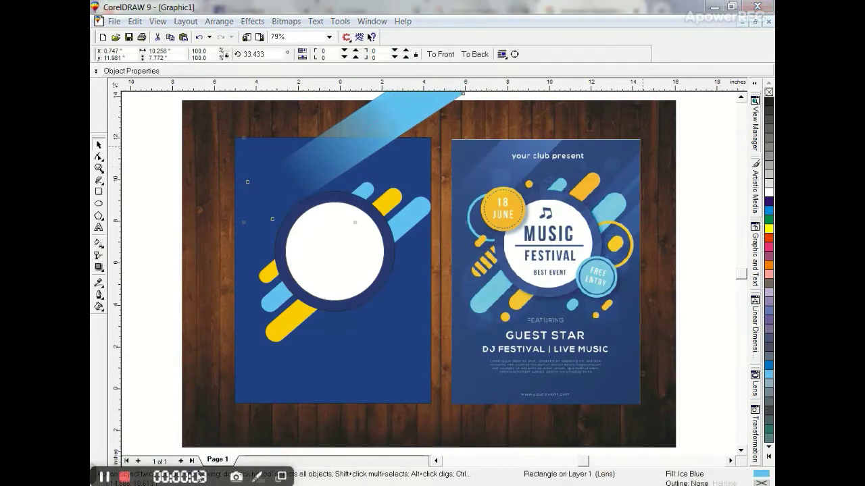
Copy the faded band over the poster's lower-right area and extend its fountain transparency to make it fainter
click(373, 134)
drag(404, 119, 450, 249)
right_click(450, 249)
key(g)
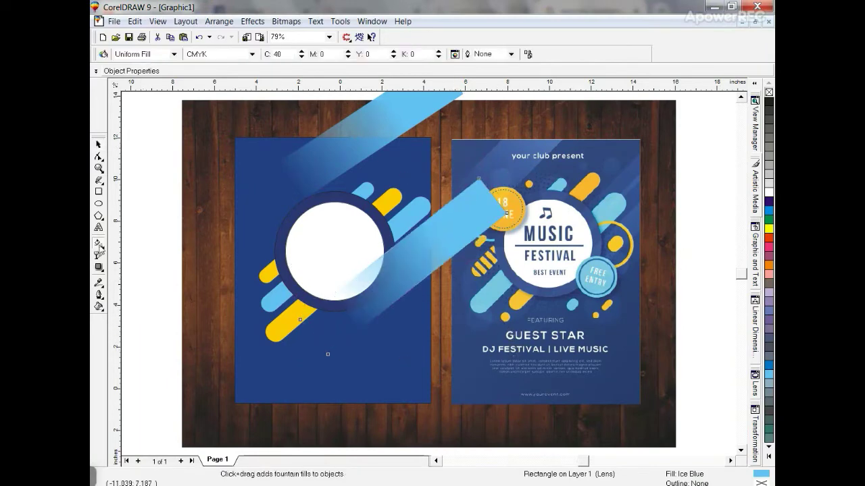
click(98, 255)
drag(345, 314, 556, 126)
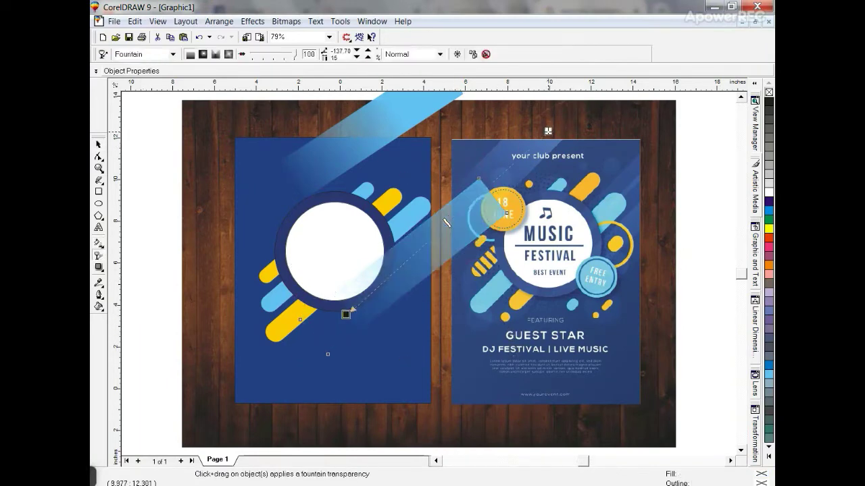
PowerClip both faded bands inside the blue poster rectangle
click(98, 145)
shift+click(372, 150)
key(alt+c)
key(w)
key(p)
click(237, 179)
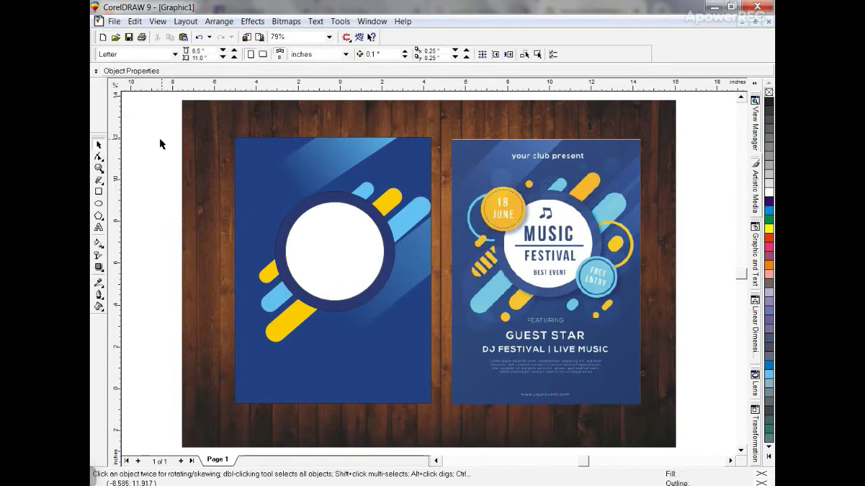
Draw a 2.429-inch circle over the white circle's upper-left edge with a Deep Yellow fill and no outline
click(99, 204)
drag(254, 193, 312, 251)
key(space)
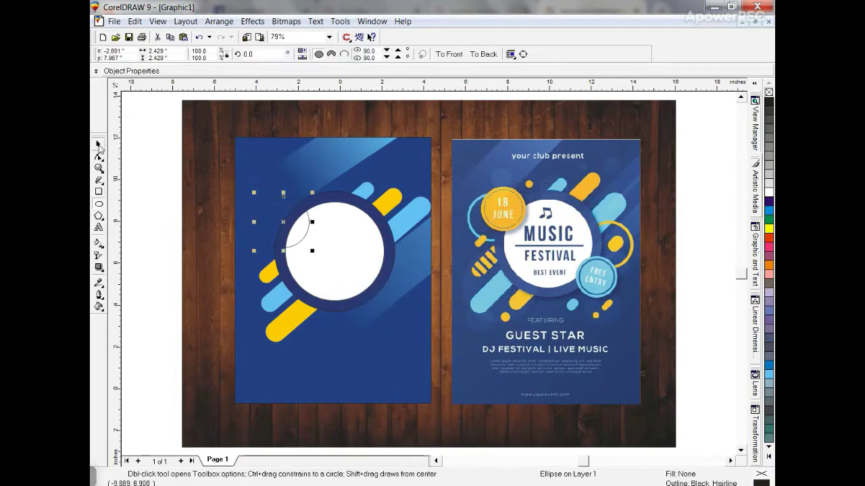
click(768, 457)
click(754, 306)
right_click(768, 92)
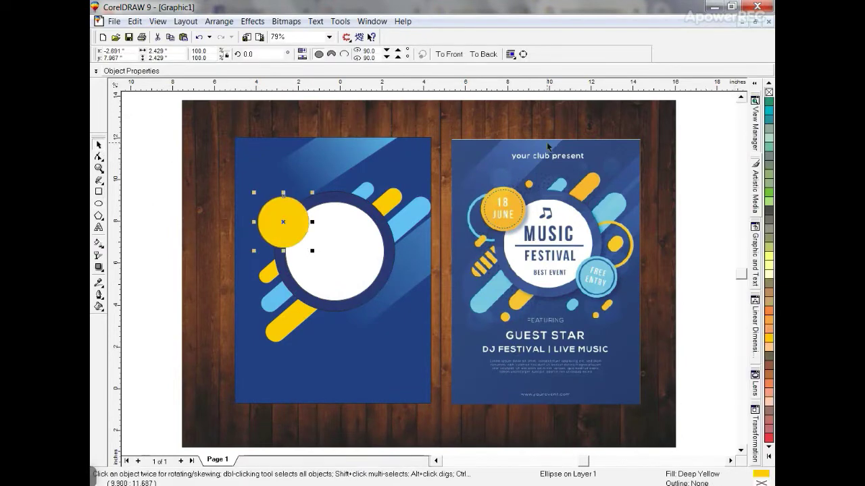
Build a thin 2.429-inch ring by combining copies of the yellow circle at its lower left, and give it the light-blue bar's fill
mouse_move(293, 213)
mouse_down()
mouse_move(281, 237)
mouse_move(297, 219)
mouse_up()
shift+click(247, 254)
click(331, 56)
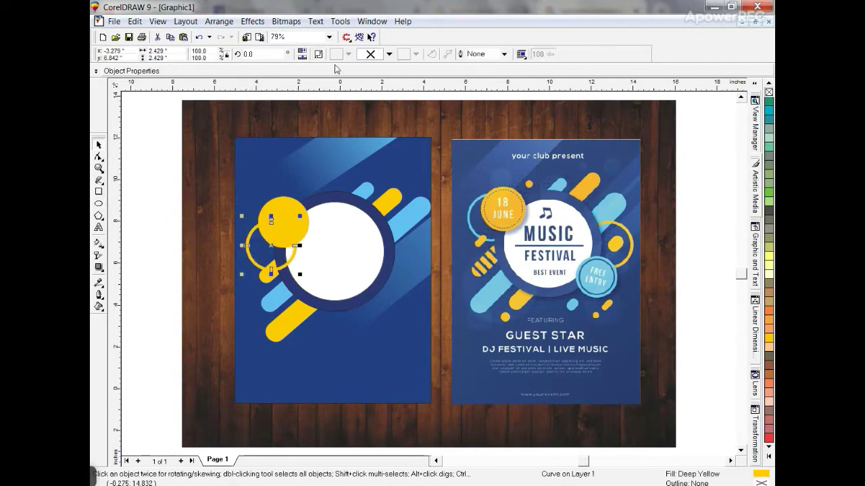
key(ctrl+shift+a)
click(446, 270)
click(422, 213)
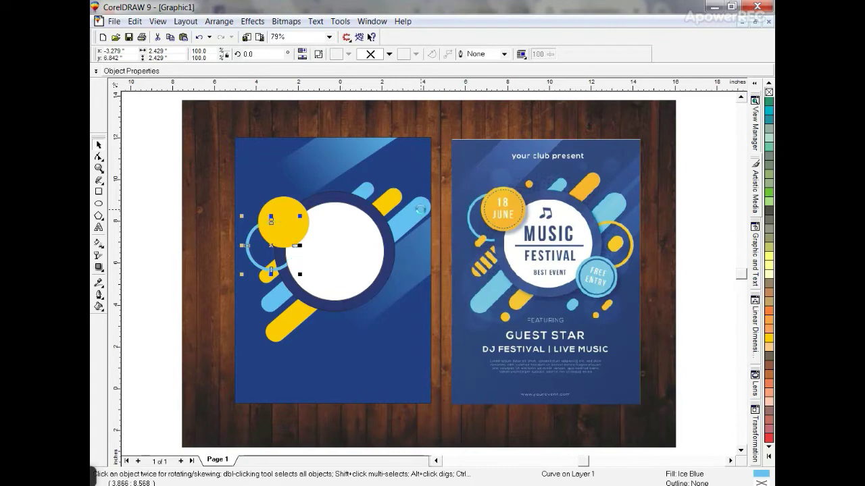
key(Escape)
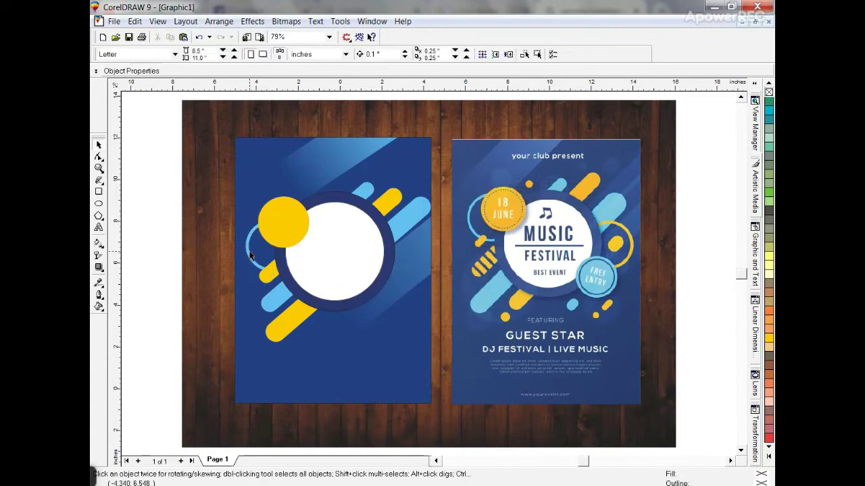
Place a copy of the ring at the large circle's right edge and give it the yellow bar's fill
click(250, 255)
key(ctrl+shift+a)
click(448, 269)
click(392, 198)
key(Escape)
Copy the yellow circle to the white circle's lower-right edge, reduce it and give it the Ice Blue bar's fill
click(286, 240)
drag(280, 222, 363, 295)
right_click(356, 288)
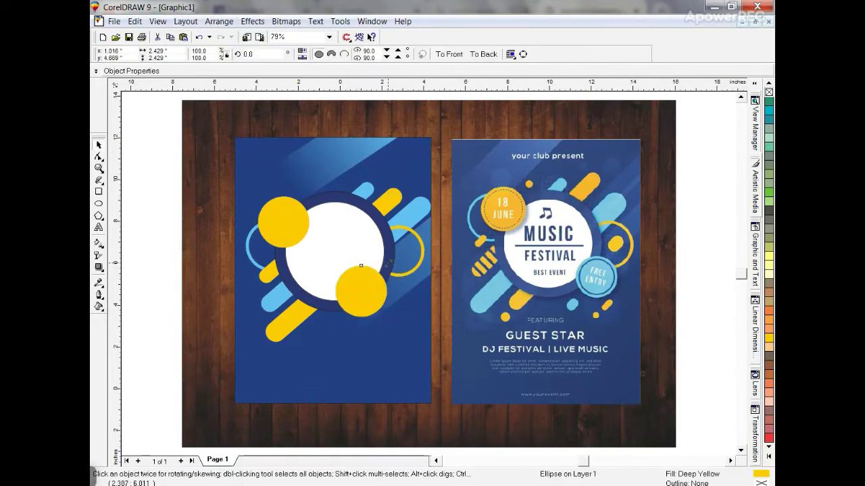
key(ctrl+shift+a)
click(448, 269)
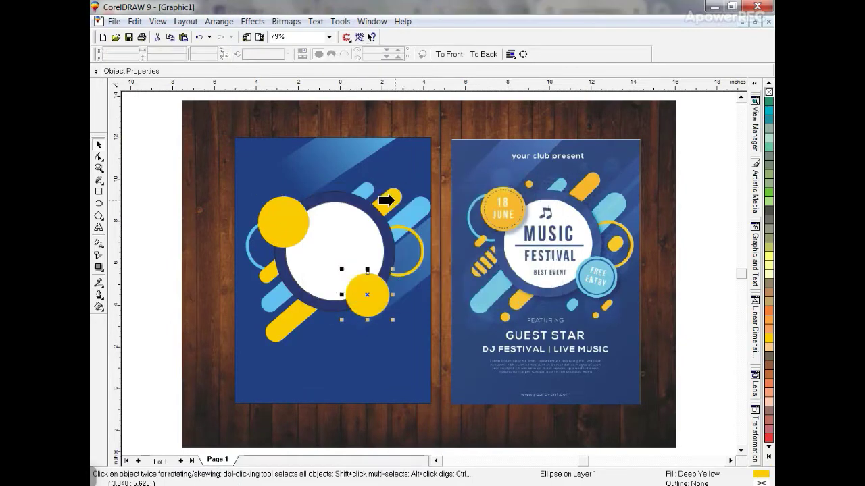
click(409, 209)
drag(392, 269, 391, 271)
Create a thin 1.786-inch ring inside the light-blue badge by combining two concentric circle copies
key(shift+F2)
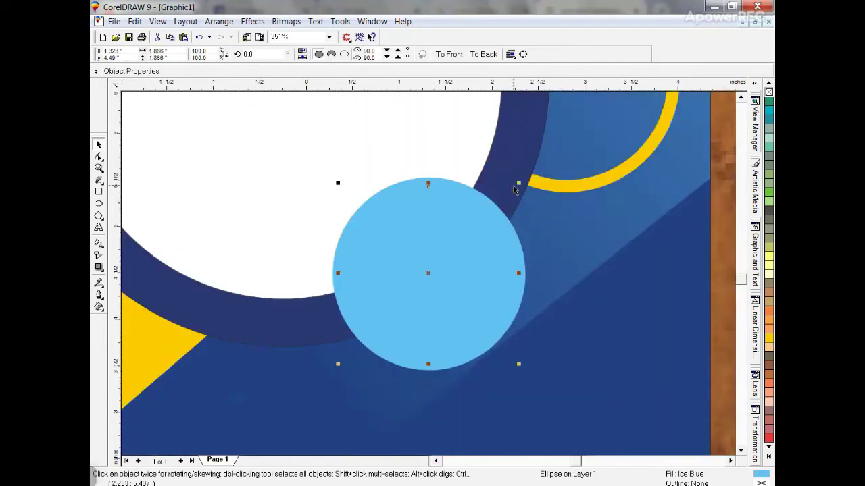
right_click(770, 154)
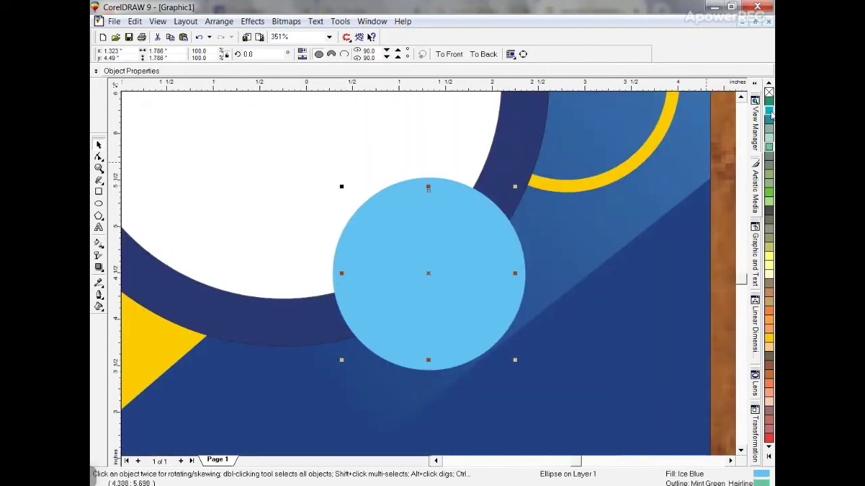
drag(510, 192, 461, 198)
shift+click(456, 196)
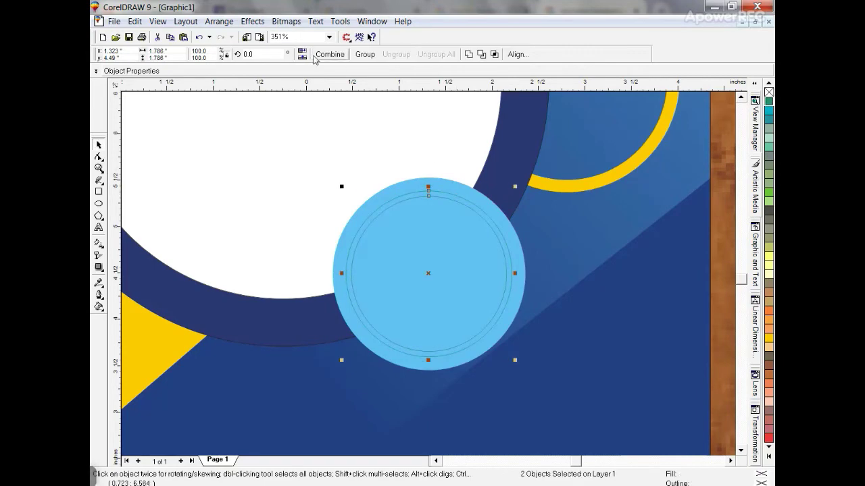
click(316, 57)
Copy the large outer circle's navy fill onto the thin ring inside the light-blue badge
key(F3)
key(ctrl+shift+a)
click(448, 269)
click(481, 202)
key(F3)
key(F3)
key(Escape)
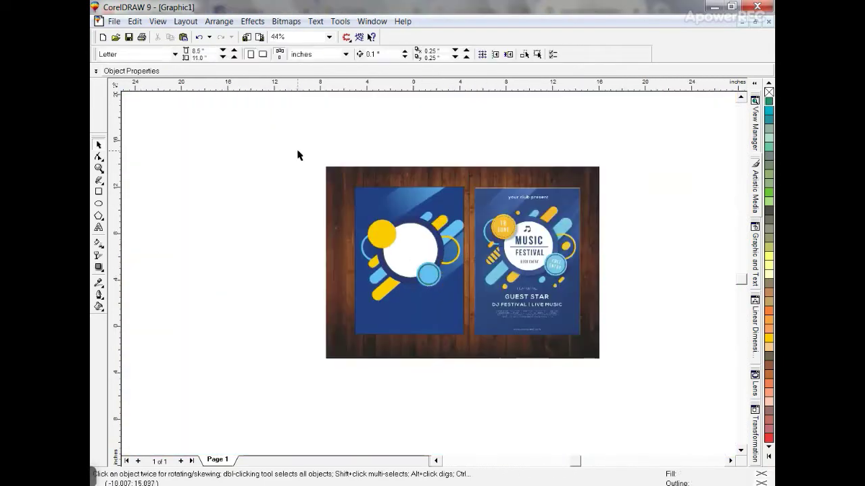
Copy the yellow circle above the short upper light-blue bar and shrink it to about 1 inch
drag(297, 150, 617, 370)
key(shift+F2)
key(Escape)
drag(285, 221, 392, 157)
right_click(392, 158)
drag(418, 129, 391, 157)
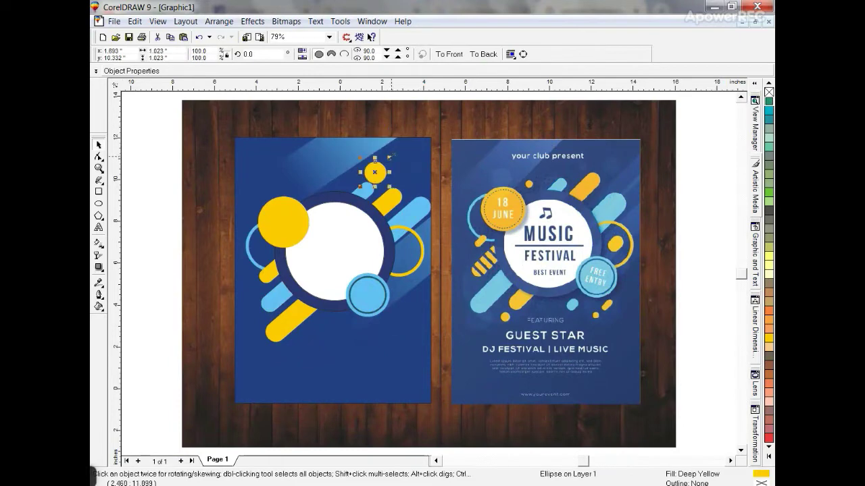
Fill the small circle with Ice Blue, fade it with a fountain transparency and leave it without an outline
click(768, 374)
click(98, 255)
drag(382, 128, 370, 177)
key(space)
right_click(768, 92)
Place copies of the faded circle near the poster's upper-right corner and below the light-blue badge
key(Escape)
click(380, 170)
drag(389, 158, 392, 326)
key(ctrl+z)
right_click(414, 175)
right_click(399, 314)
key(Escape)
Move the lower faded circle into the poster's PowerClip contents, reducing and repositioning it below the light-blue badge
key(ctrl+x)
click(395, 359)
key(alt+c)
key(w)
key(e)
key(ctrl+v)
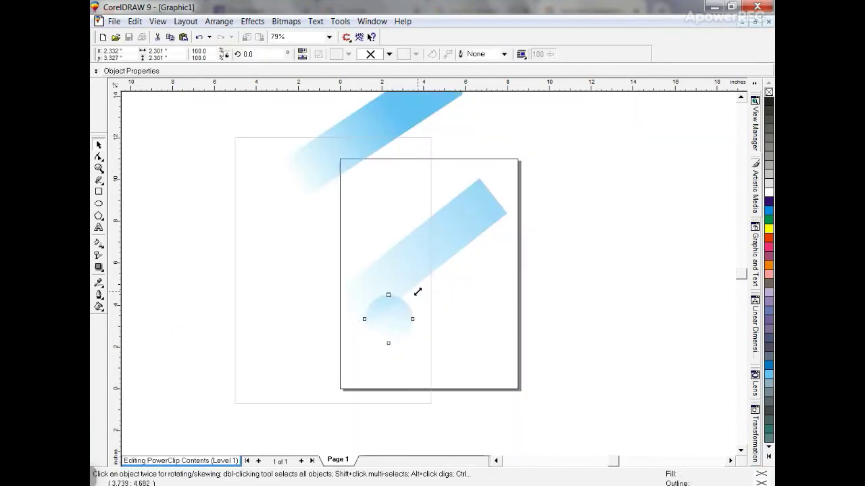
drag(415, 291, 406, 301)
drag(383, 333, 370, 340)
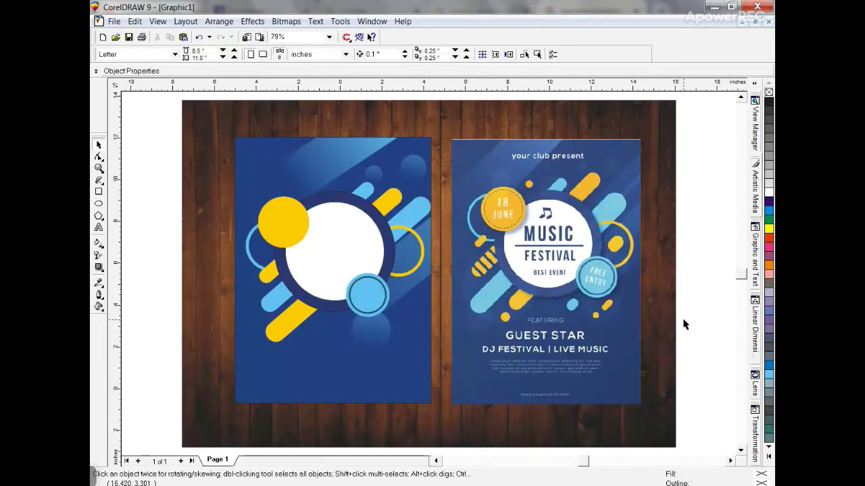
Draw a small rounded bar about 1 inch long, fill it Deep Yellow and place it tilted at 38.79° over the left light-blue ring
click(412, 231)
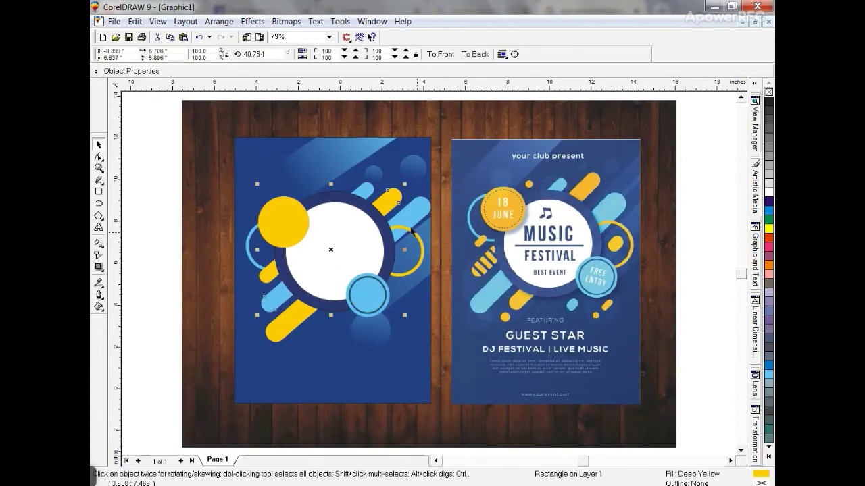
click(98, 191)
drag(290, 157, 312, 167)
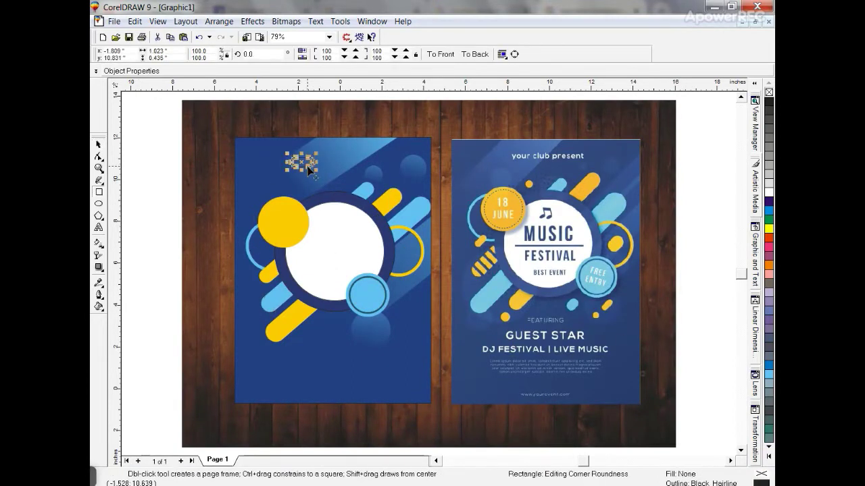
key(space)
click(768, 457)
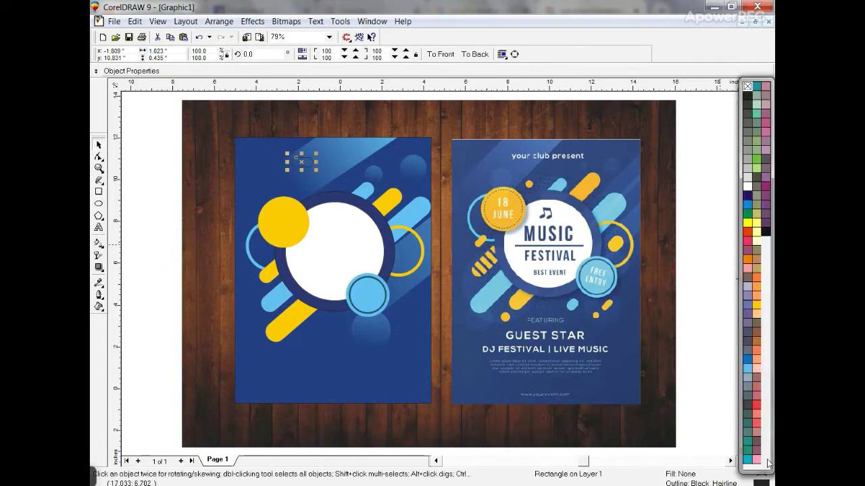
click(758, 308)
drag(318, 172, 262, 247)
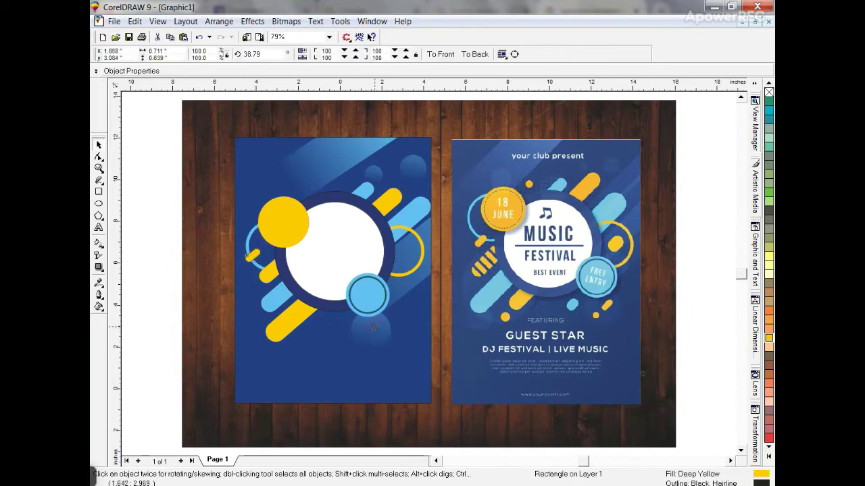
Place smaller copies of the bar below the light-blue badge, two in yellow and one in light blue
drag(359, 338, 360, 326)
key(Escape)
key(Escape)
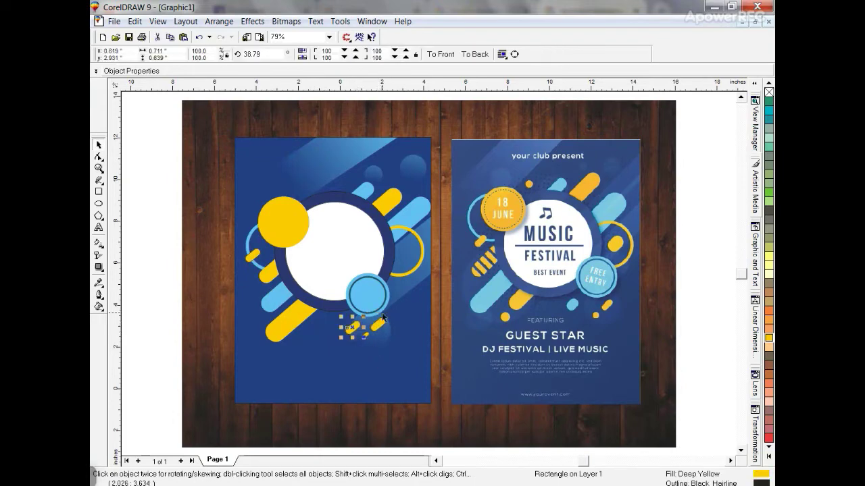
key(Escape)
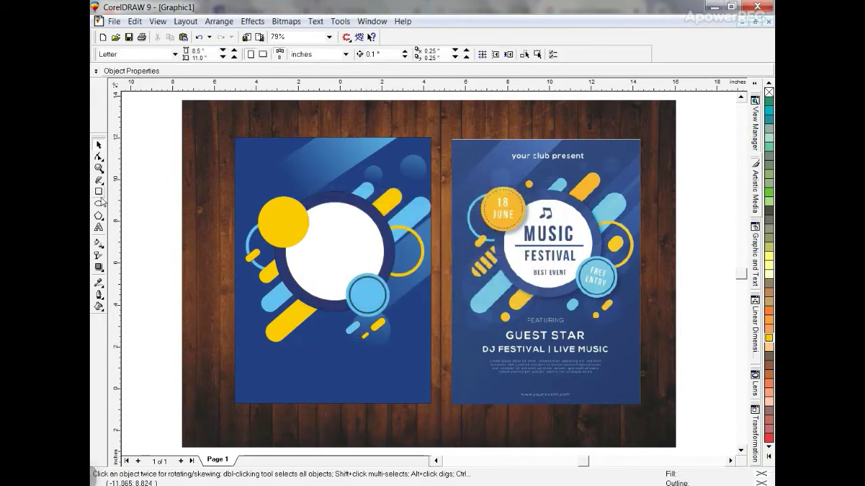
Place small dot copies of the yellow circle above the large circle and beside the end of the lowest yellow bar
click(299, 220)
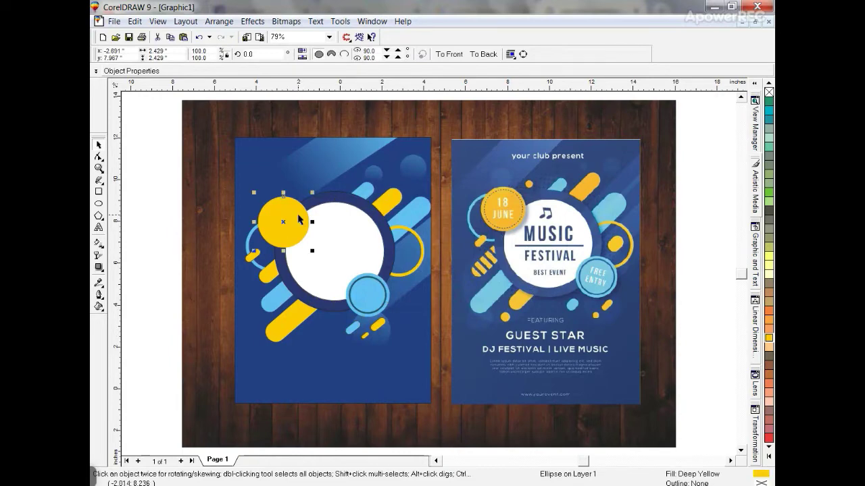
drag(308, 187, 308, 186)
drag(315, 179, 313, 182)
click(168, 234)
Duplicate the yellow circle inward at about 2.2 inches with a dashed 4-point outline, using Behind fill and Scale with image
click(269, 225)
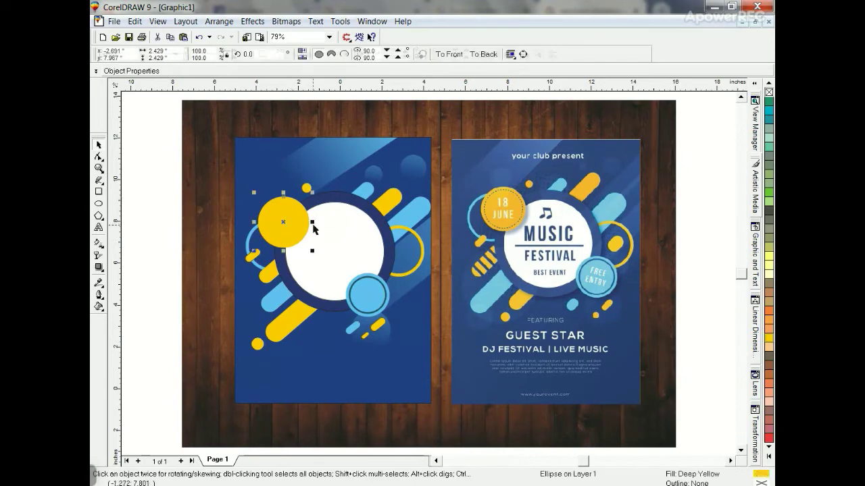
key(shift+F2)
key(F12)
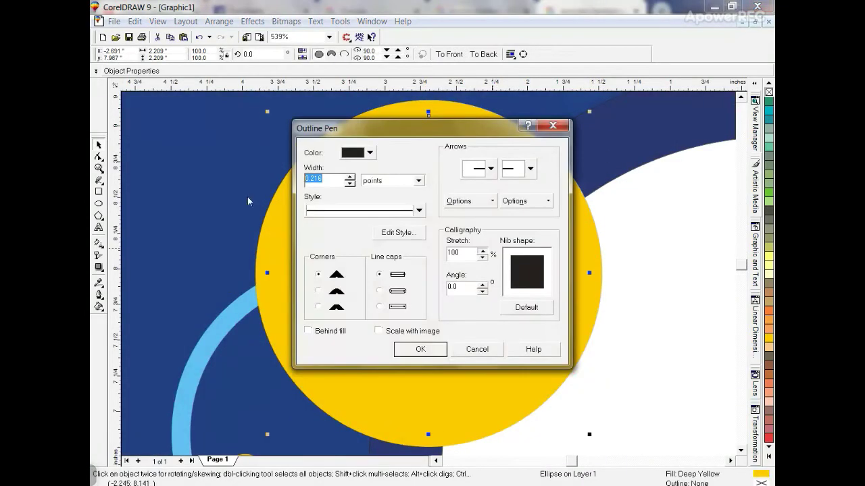
click(347, 211)
click(357, 287)
click(336, 331)
click(383, 334)
click(417, 348)
key(F12)
double_click(331, 182)
text(4)
click(405, 349)
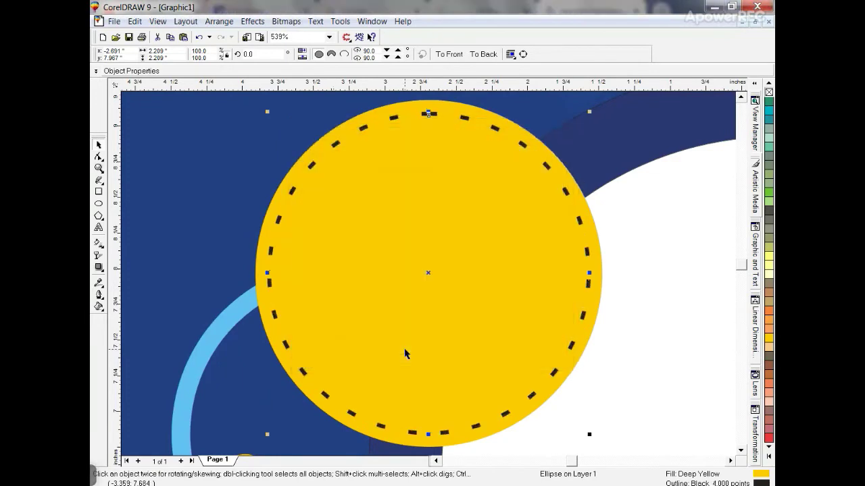
Change the inner yellow circle's outline to a denser dash pattern with a 6-point width
key(F3)
key(F3)
key(F3)
key(shift+F2)
key(F12)
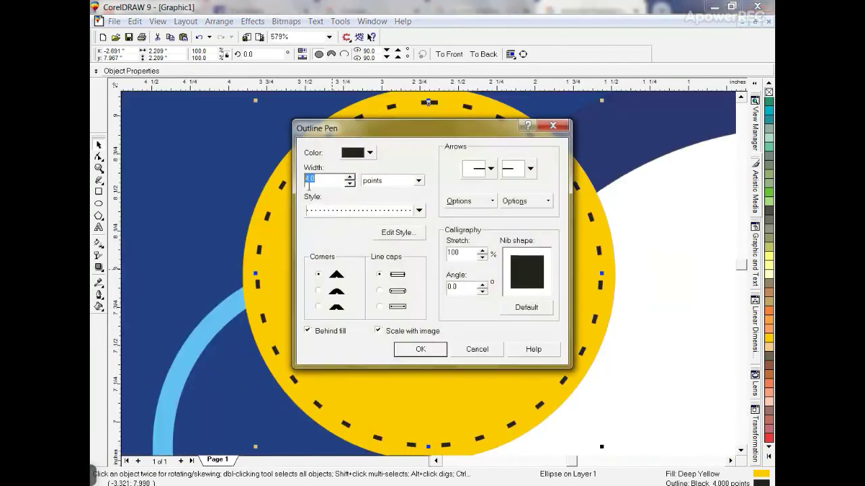
click(353, 213)
click(363, 270)
click(422, 348)
key(F3)
key(F3)
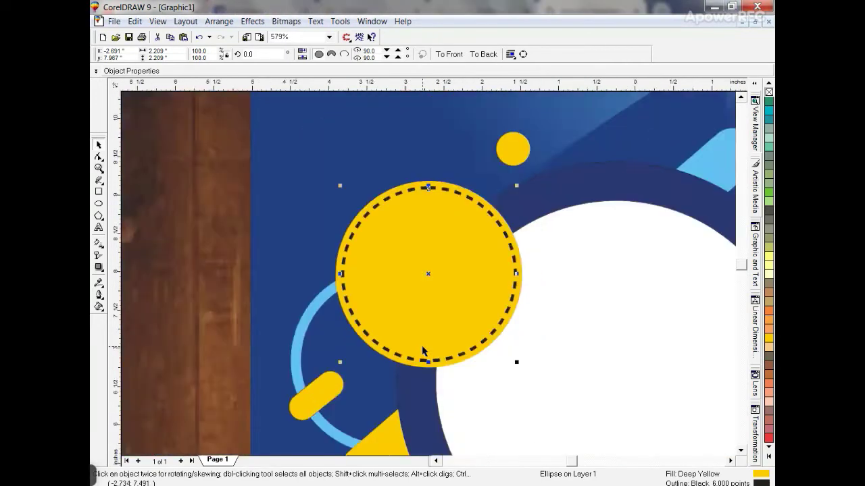
click(478, 174)
key(shift+F2)
key(Escape)
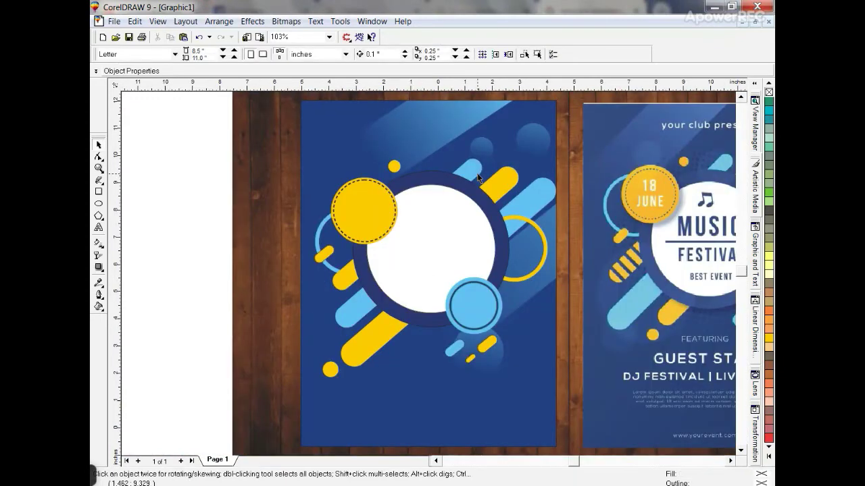
key(F3)
drag(311, 132, 687, 393)
key(shift+F2)
key(Escape)
key(ctrl+F9)
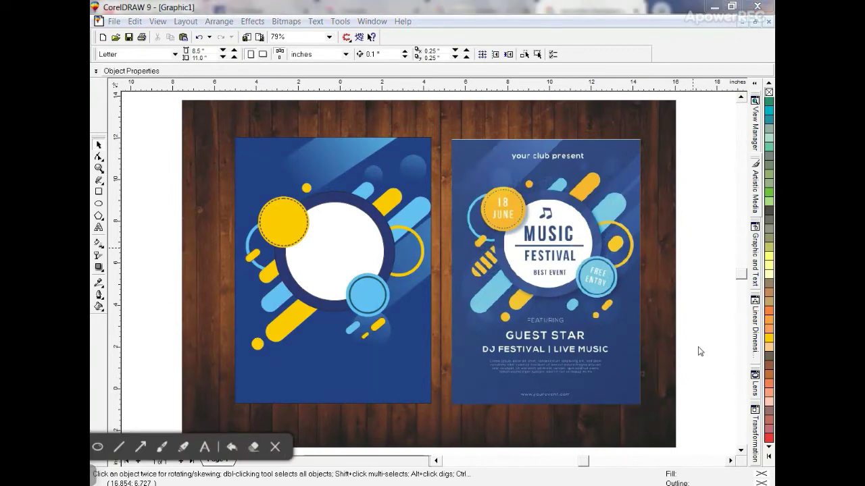
click(276, 449)
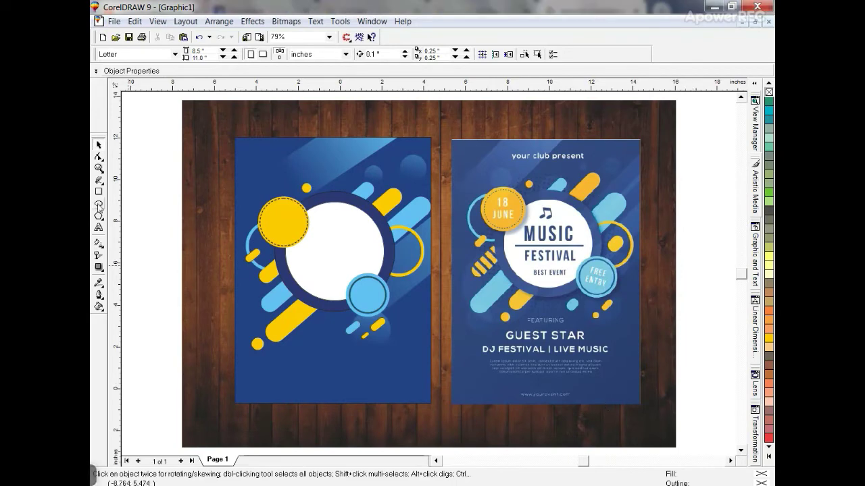
Add artistic text with the lines MUSIC, FESTIVAL and BEST E, and place it inside the white circle
click(98, 228)
click(240, 164)
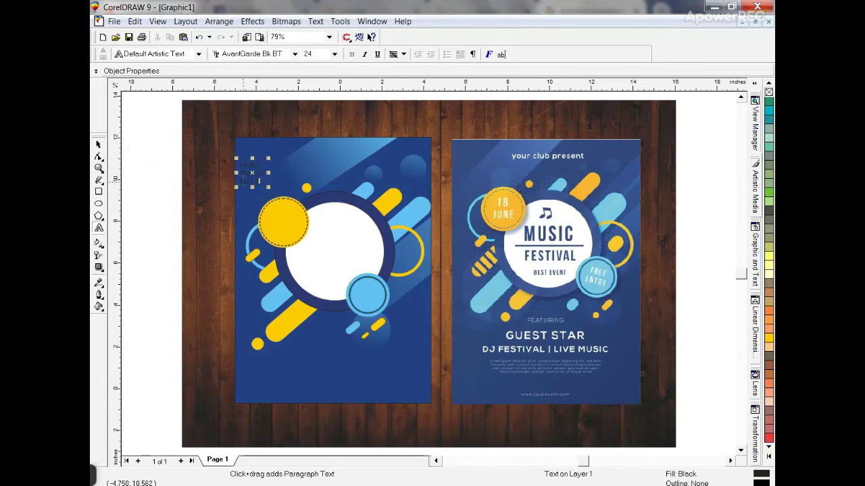
text(EST E)
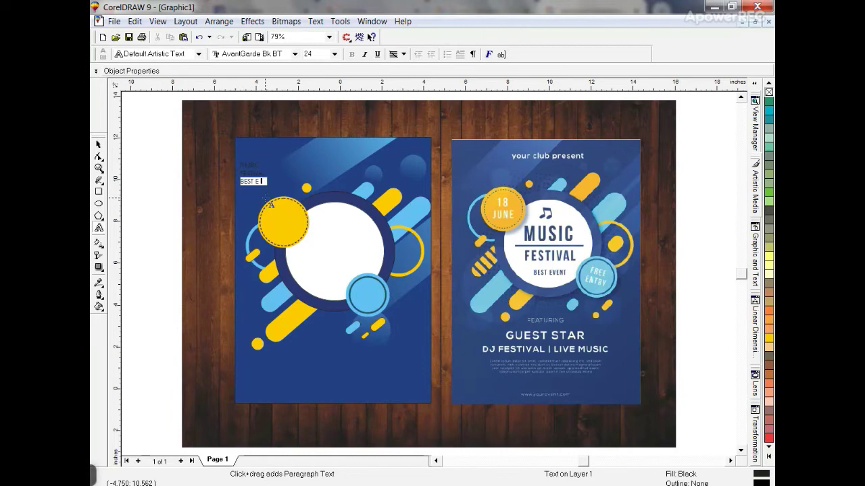
click(99, 144)
drag(250, 170, 329, 246)
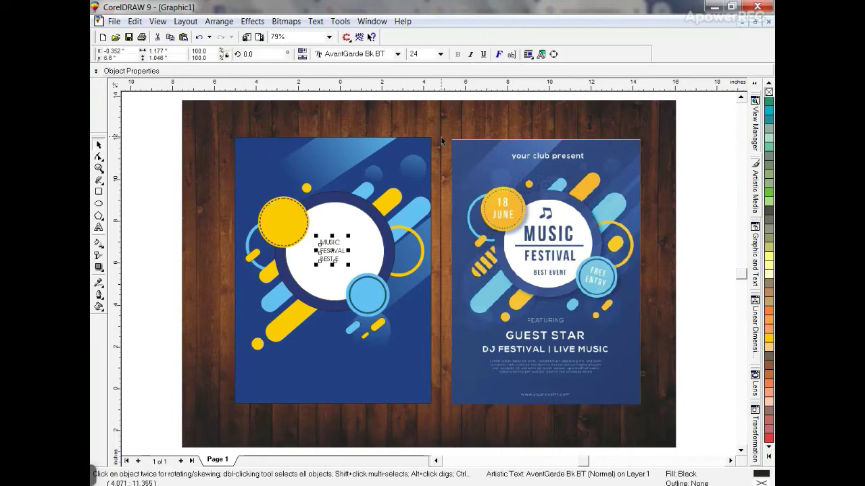
Set the title text's font to Zurich BdXCn BT
click(370, 57)
key(End)
key(Up)
key(Up)
key(Up)
key(Up)
key(Up)
key(Up)
key(Up)
key(Up)
key(Up)
key(Up)
key(Up)
key(Return)
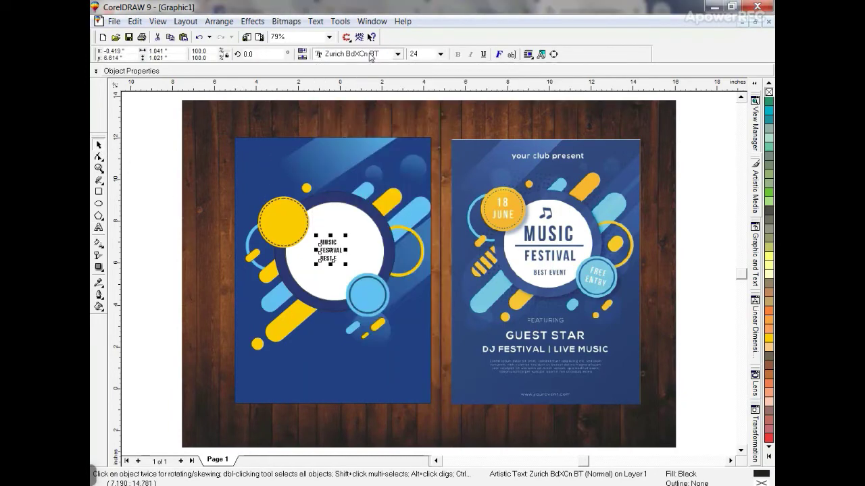
Separate the title into MUSIC, FESTIVAL and BEST E EVE lines, enlarging MUSIC to about 83 points and FESTIVAL to about 45.5 points
drag(339, 235, 379, 223)
click(350, 252)
drag(362, 238, 329, 288)
click(334, 251)
mouse_move(345, 256)
mouse_down()
mouse_move(359, 264)
mouse_move(349, 265)
mouse_up()
Copy the dark-blue ring's fill onto the three title lines
shift+click(343, 251)
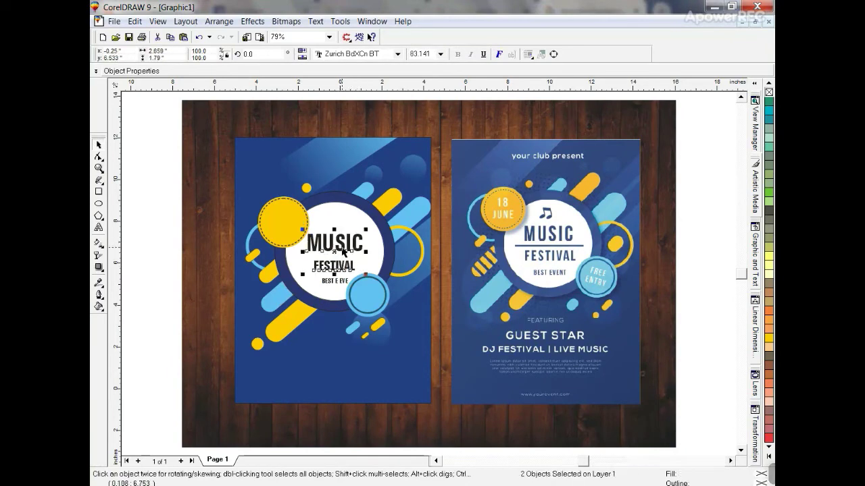
shift+click(337, 280)
key(ctrl+shift+a)
key(t)
key(t)
click(446, 271)
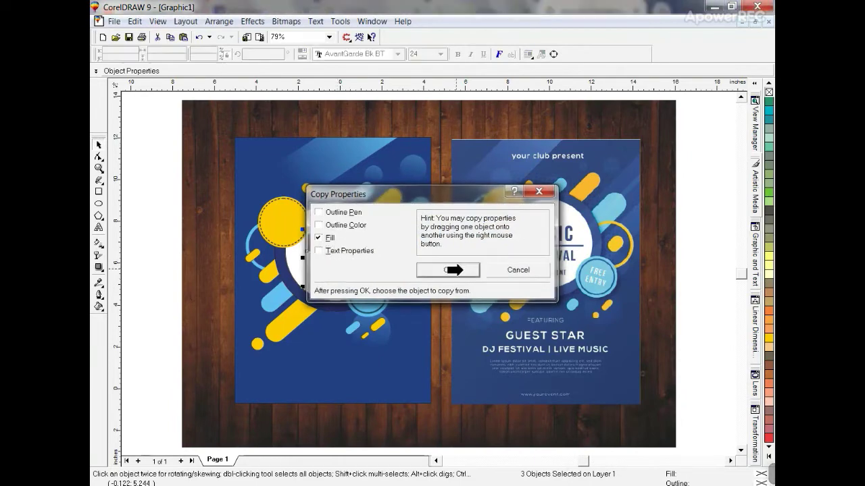
click(454, 269)
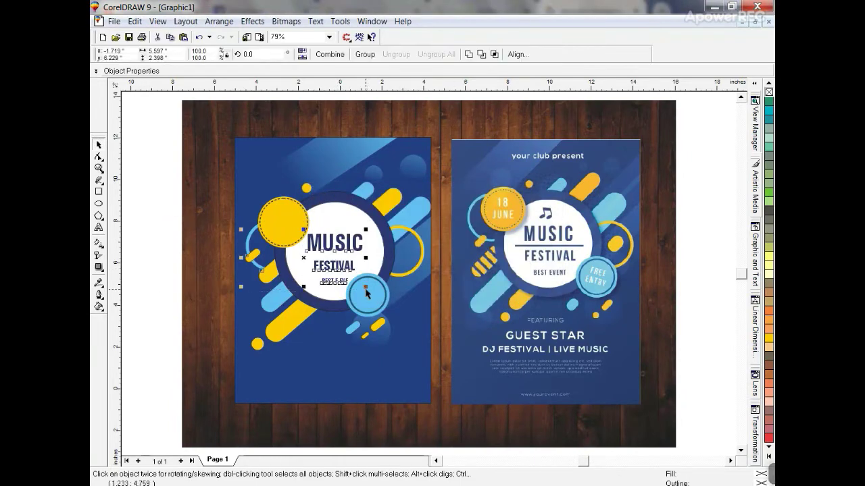
Remove the outline from the MUSIC, FESTIVAL and BEST E EVE lines
key(Escape)
click(353, 249)
shift+click(347, 265)
shift+click(343, 281)
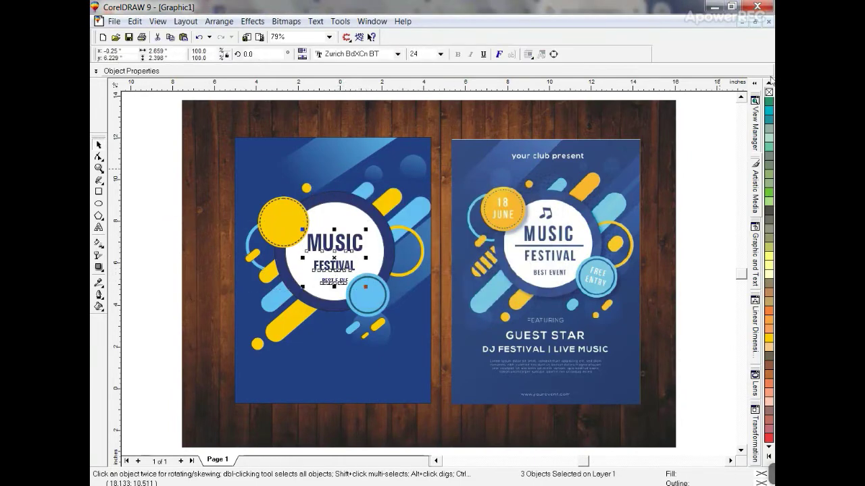
right_click(769, 93)
Move the FESTIVAL and BEST E EVE lines slightly up, closer to MUSIC
key(shift+F2)
key(F3)
key(Escape)
drag(439, 300, 439, 291)
drag(435, 350, 435, 336)
shift+click(439, 285)
key(F3)
click(290, 128)
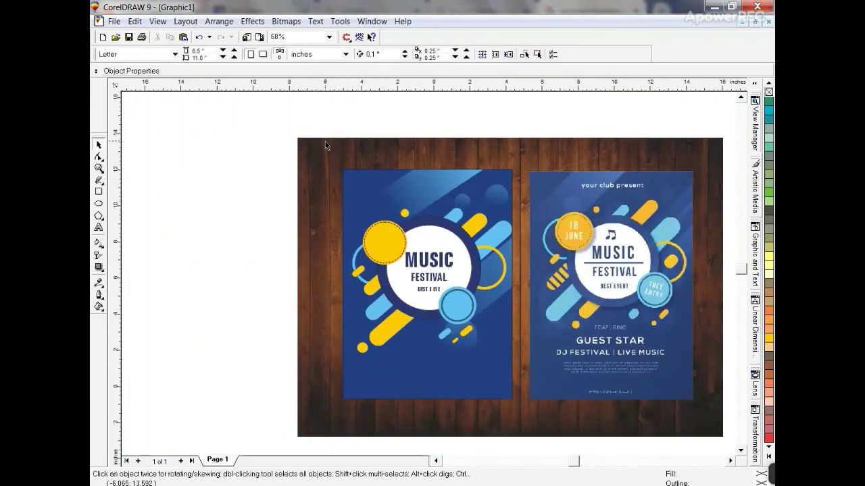
click(326, 141)
key(F4)
key(Escape)
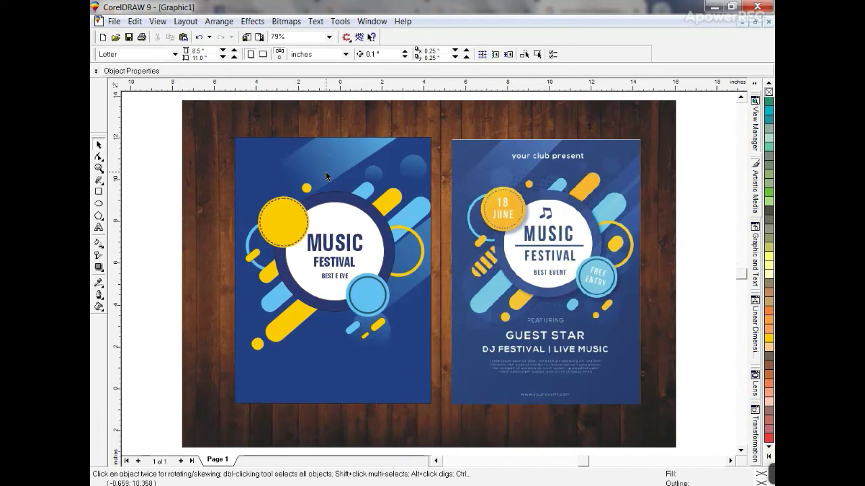
Copy the FESTIVAL text to the poster's lower area and replace it with the lines GUEST STAR and DJ FESTIVAL LIVE MUSIC
drag(336, 263, 321, 351)
right_click(322, 350)
click(99, 229)
text(GUEST STAR)
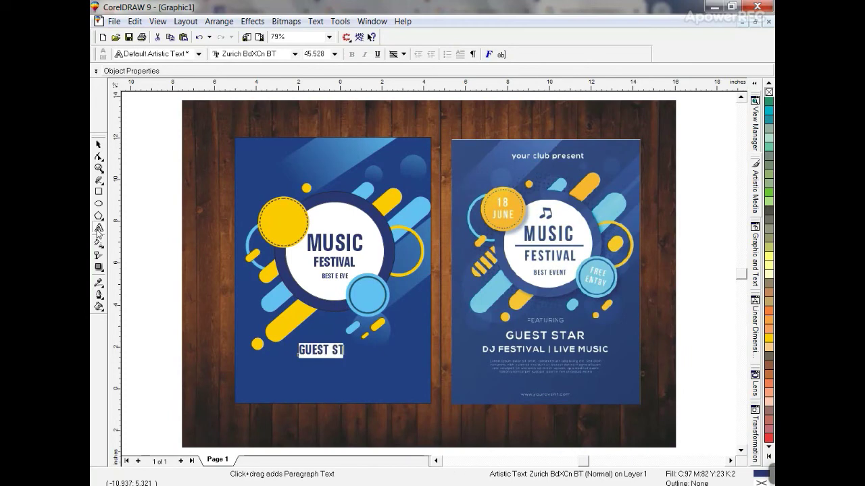
key(Return)
text(DJ FESTIVAL LIVE MUSIC)
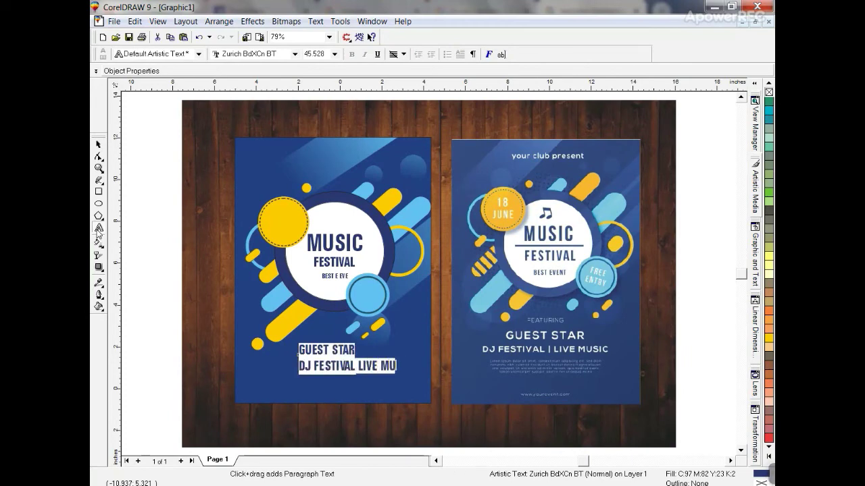
Center-align the GUEST STAR and DJ FESTIVAL LIVE MUSIC lines and fill them with White
click(395, 55)
click(409, 89)
click(99, 144)
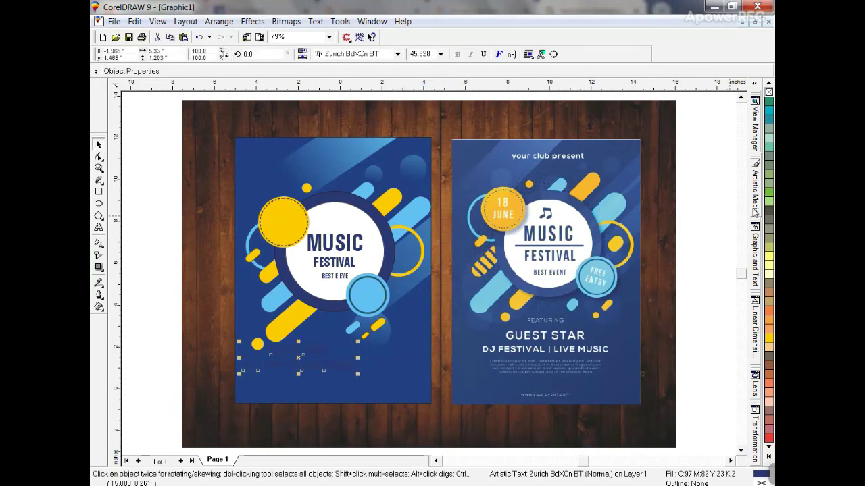
click(769, 456)
click(747, 181)
Set the guest star text to bold Arial, reduce it to 32.88 points and center it beneath the circle artwork
click(397, 54)
click(372, 62)
click(457, 54)
drag(416, 373, 398, 374)
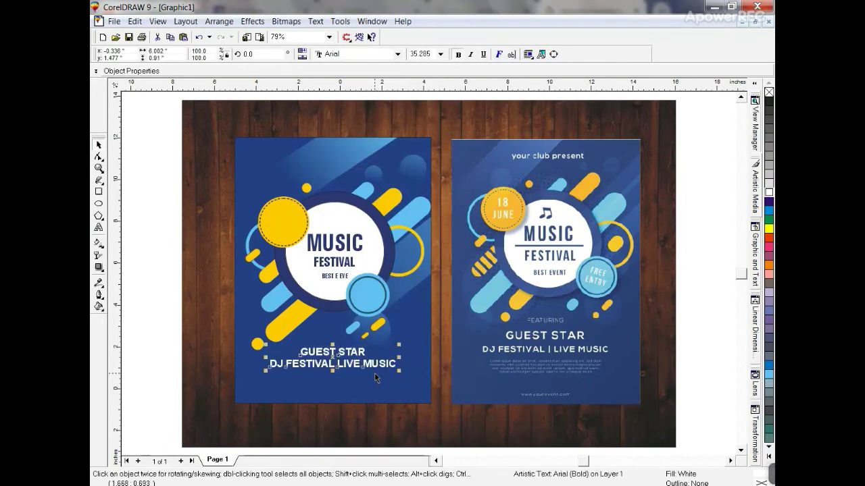
drag(399, 371, 355, 352)
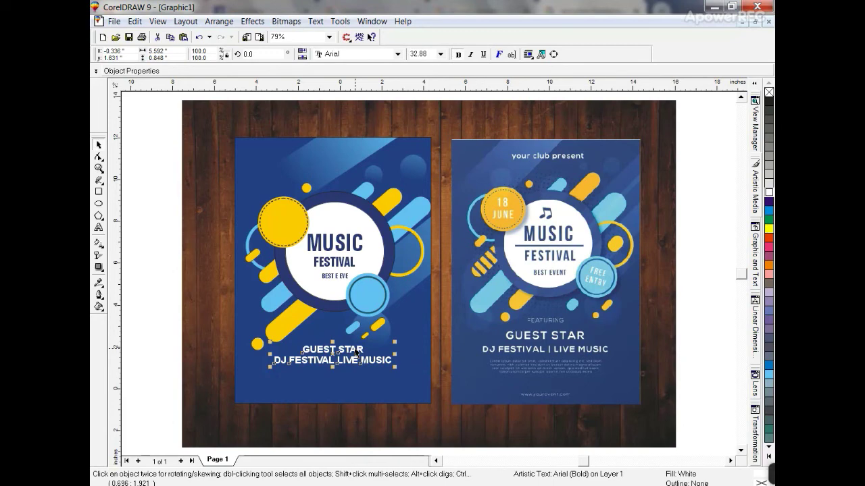
click(129, 278)
Remove the outline from the blue poster rectangle
click(406, 179)
right_click(769, 93)
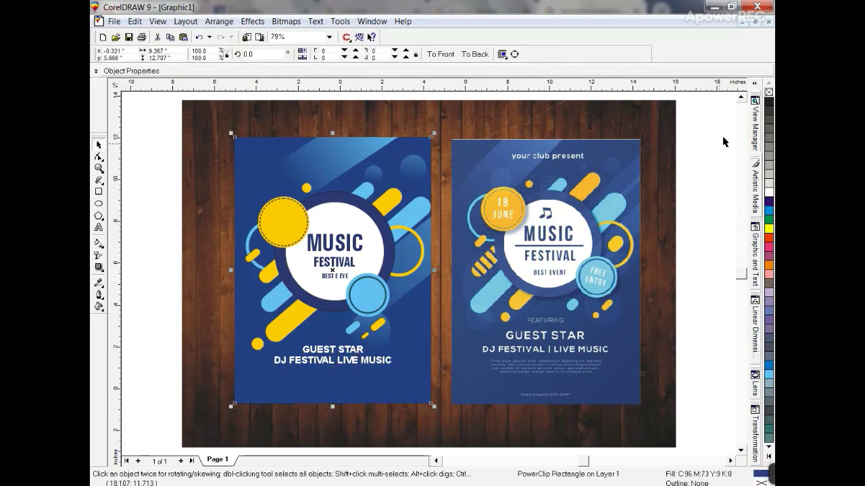
click(702, 159)
Reshape the reference image's frame by lowering its top edge slightly with the Shape tool
click(608, 158)
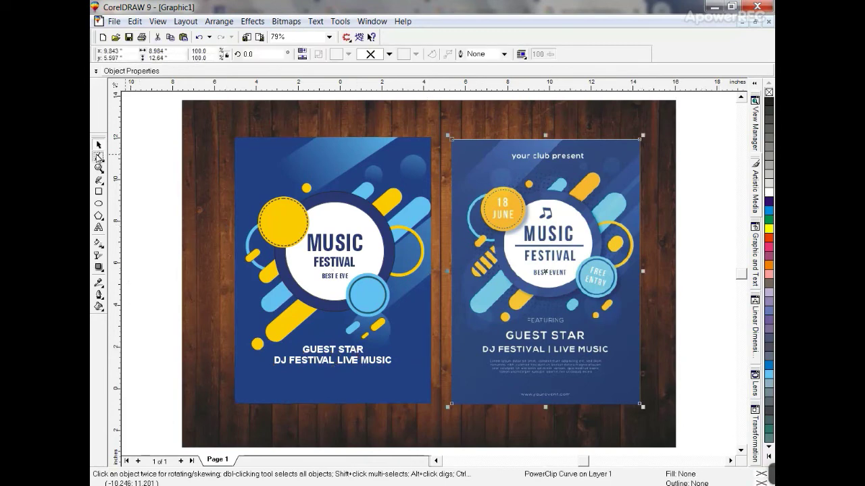
key(F10)
drag(606, 156, 640, 141)
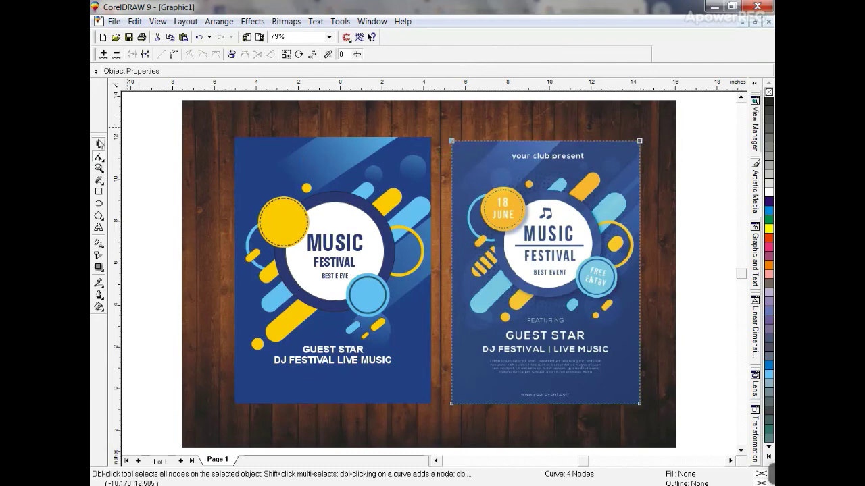
click(98, 145)
click(145, 143)
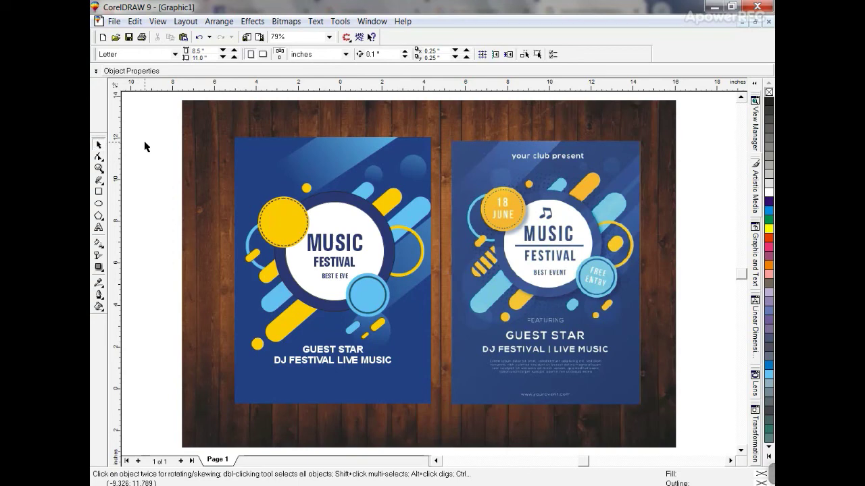
Copy the guest star text to the top of the poster and replace it with "Your club present"
drag(334, 358, 333, 160)
right_click(334, 161)
click(99, 230)
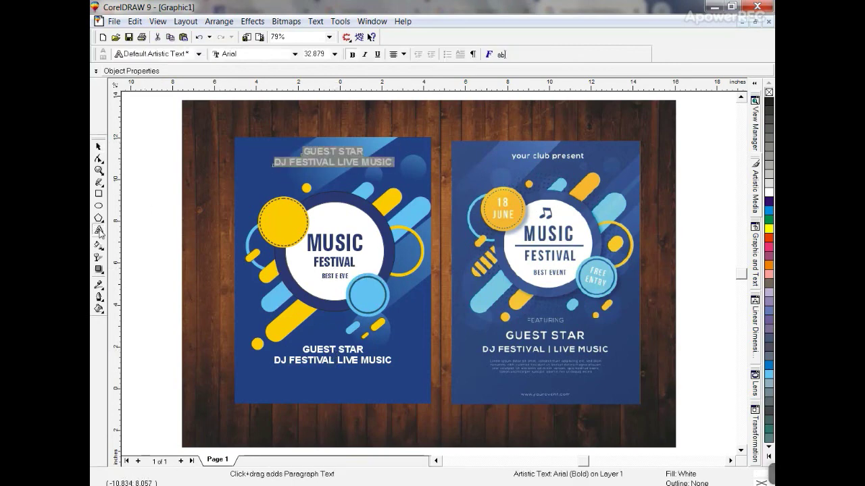
text(Your clu)
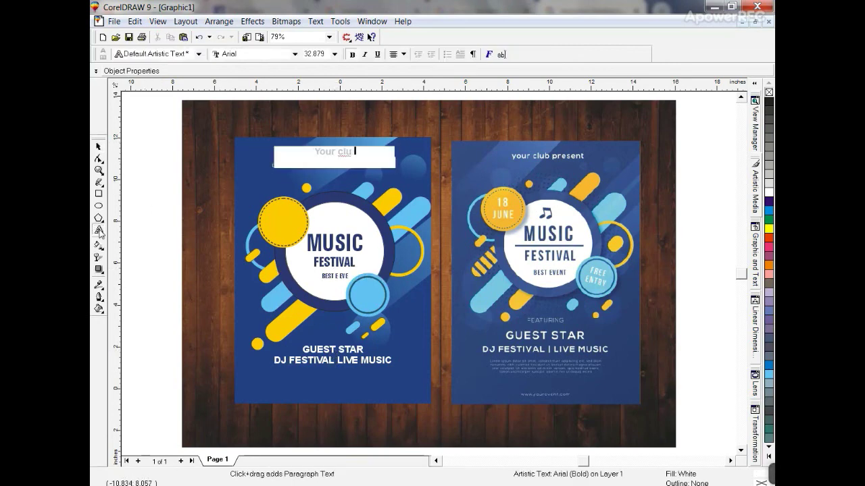
text(b present)
click(98, 146)
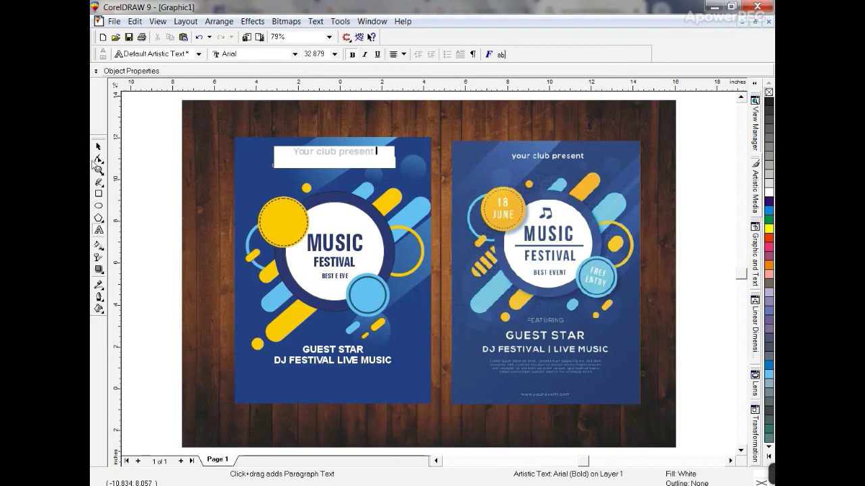
key(Escape)
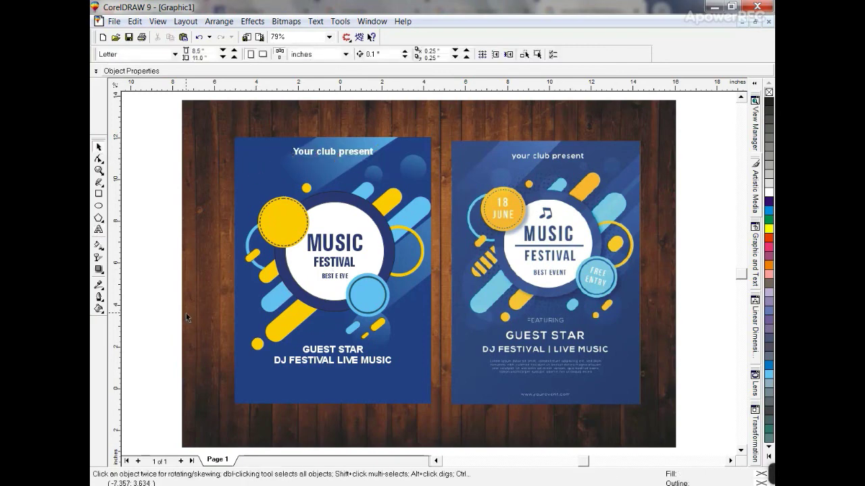